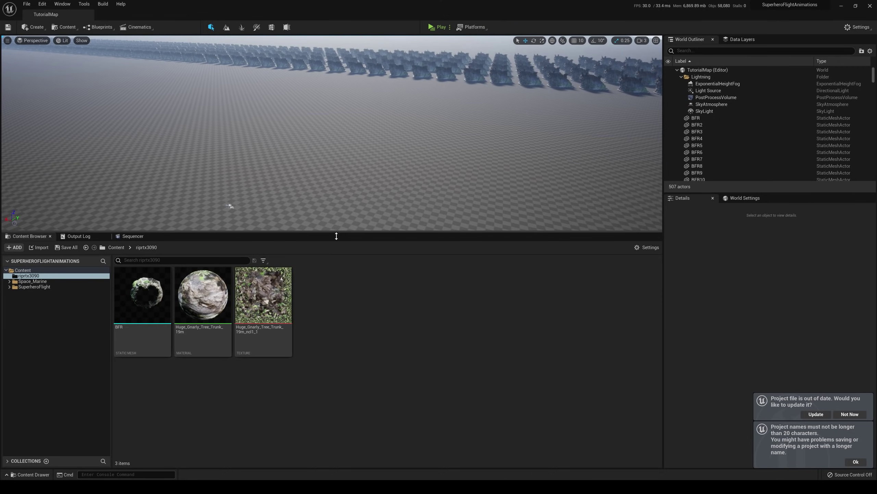
Enlarge the level viewport and bring up the Tools > Audit options
drag(334, 232, 347, 340)
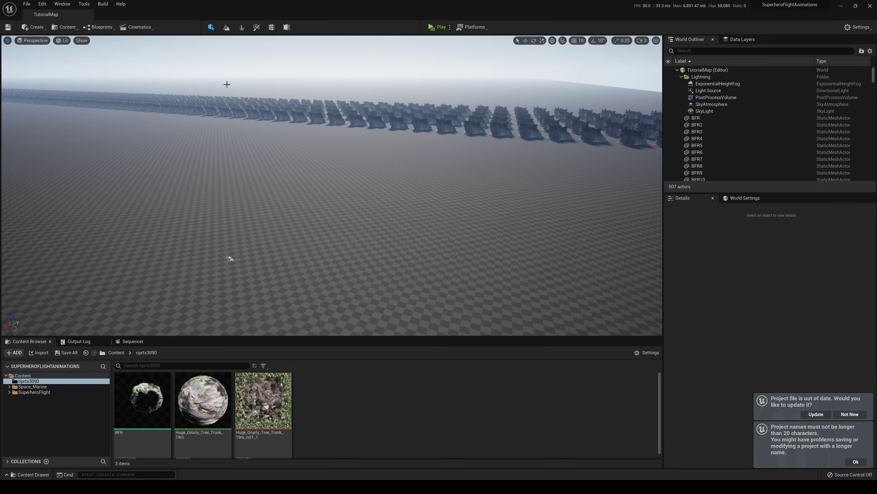
click(84, 4)
mouse_move(126, 121)
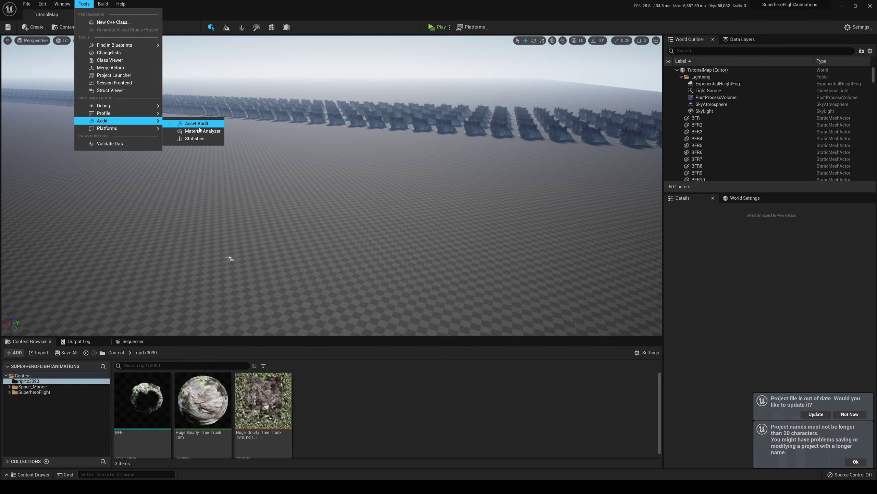
Open Statistics, review Primitive Stats for the 500 BFR trunk actors, then restore the window
click(199, 138)
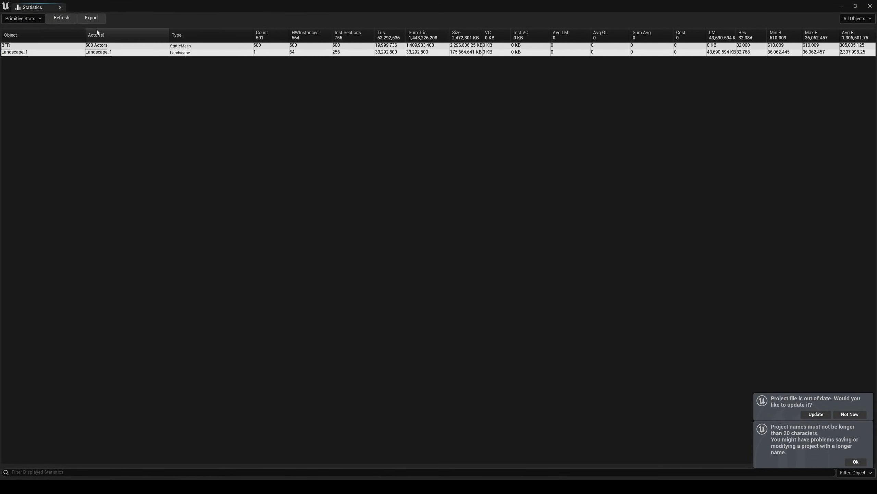
click(428, 52)
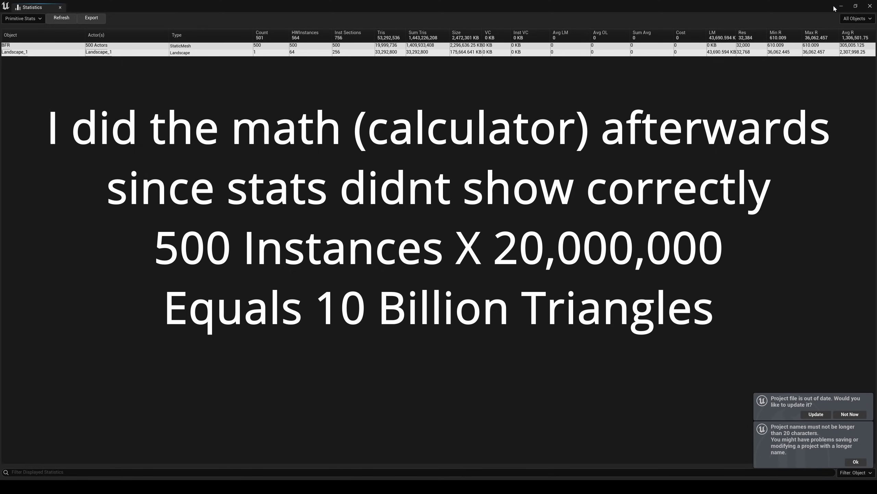
click(855, 6)
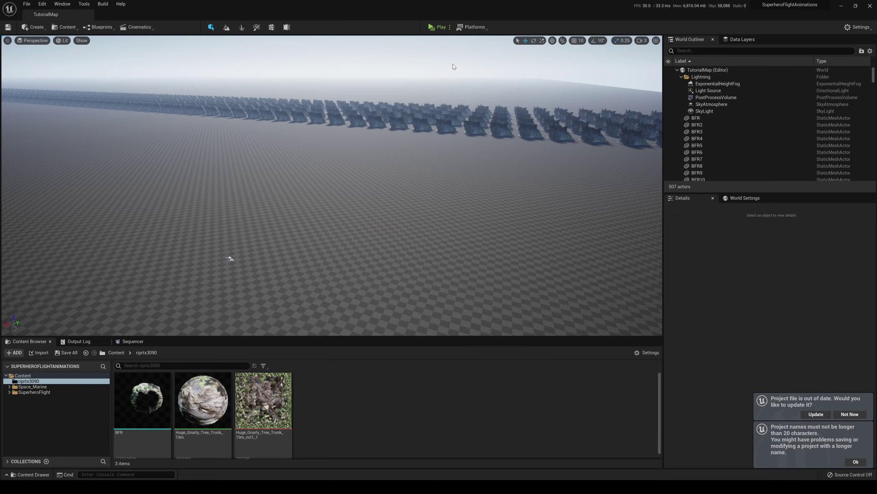
Launch a Play-in-Editor session of TutorialMap with Alt+P
key(alt+p)
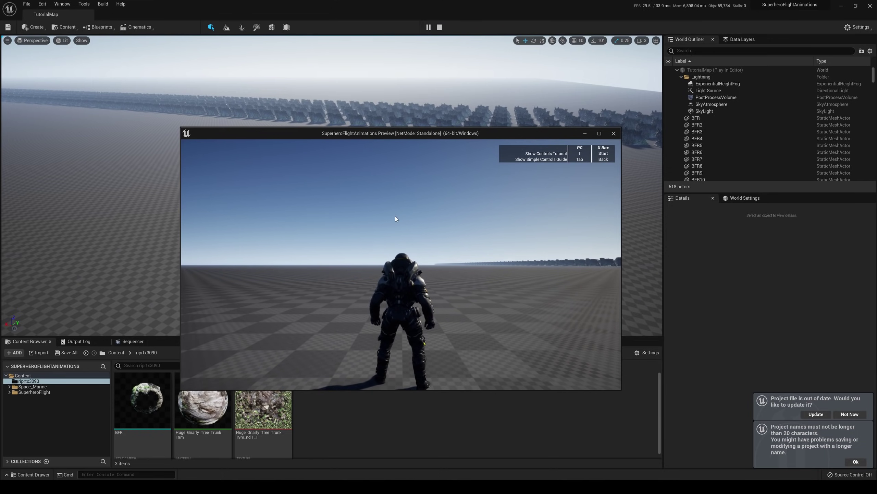
Capture input in the preview, then run the Space Marine forward with W and jump
click(395, 216)
key(w)
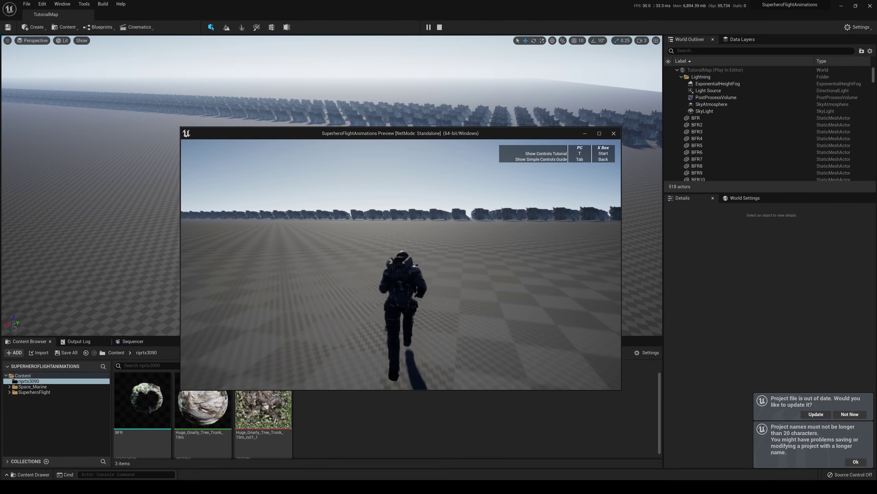
key(space)
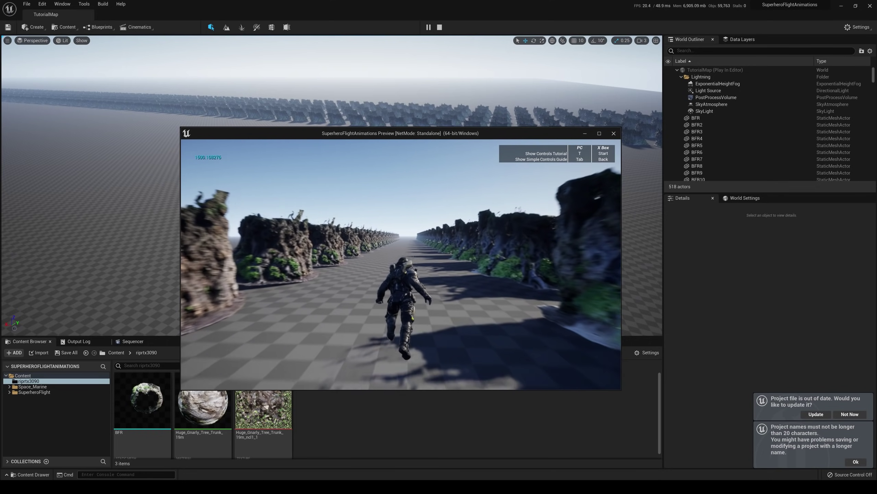
Fly the character fast through the trunks to scatter them, then stop the session with Esc
key(space)
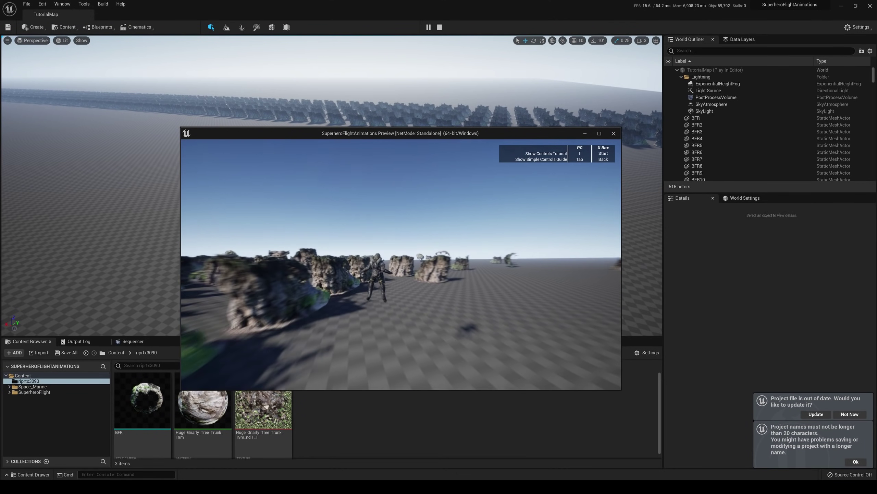
key(Escape)
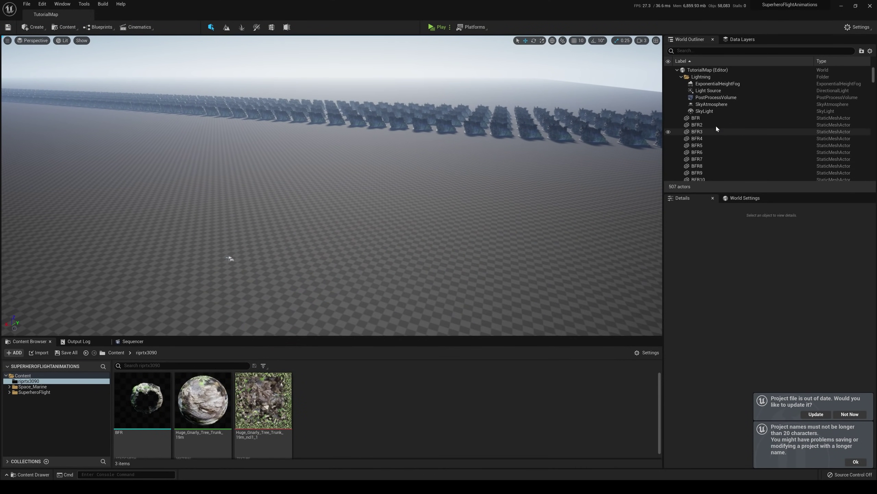
click(84, 4)
mouse_move(104, 123)
click(187, 124)
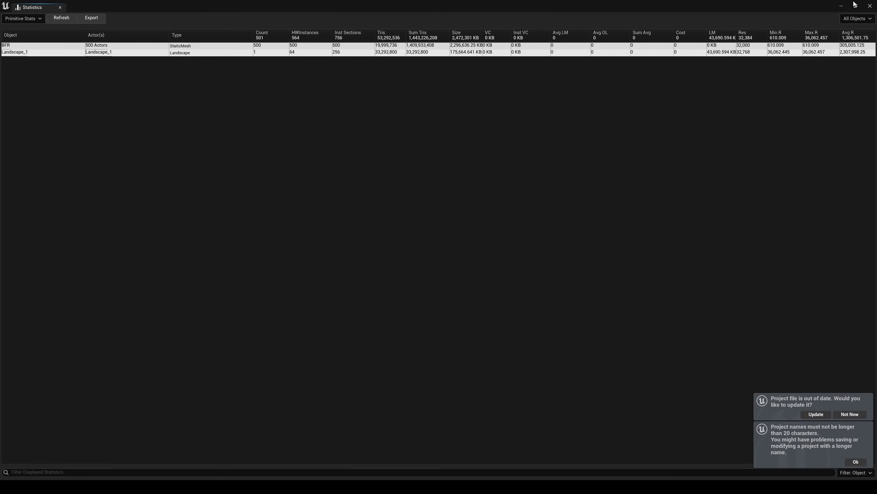
click(842, 6)
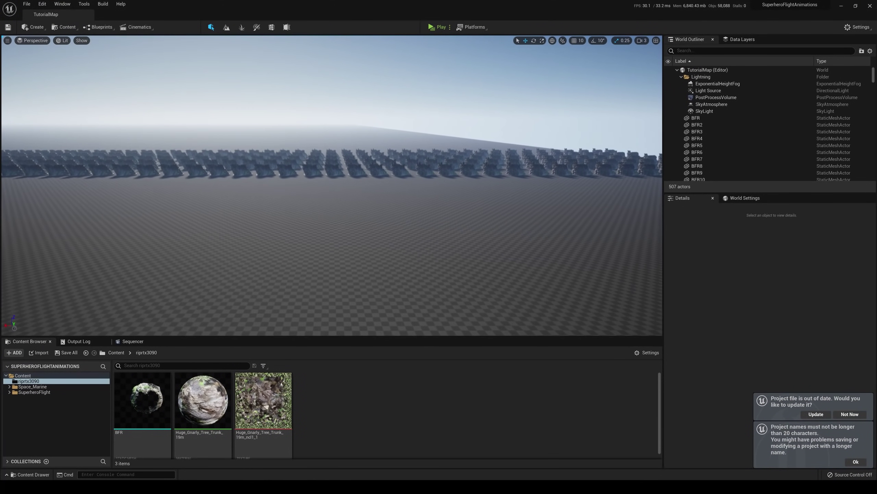
Switch the viewport to Nanite Visualization > Triangles
click(64, 44)
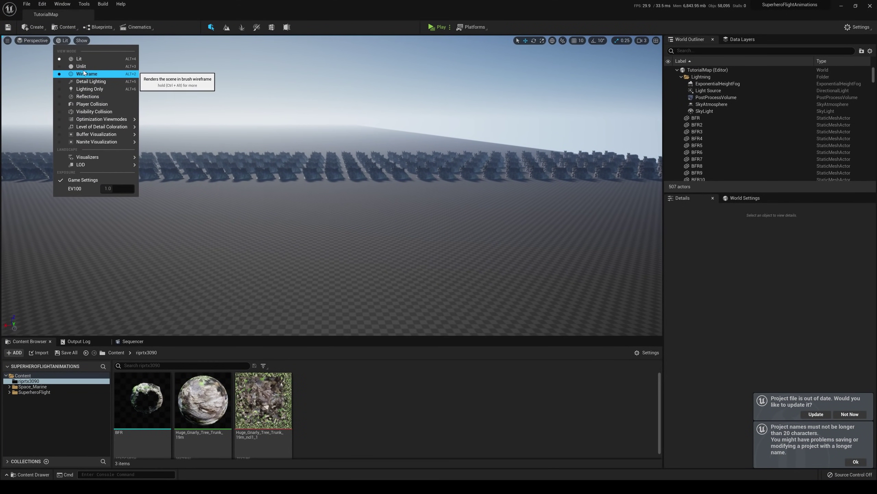
mouse_move(98, 141)
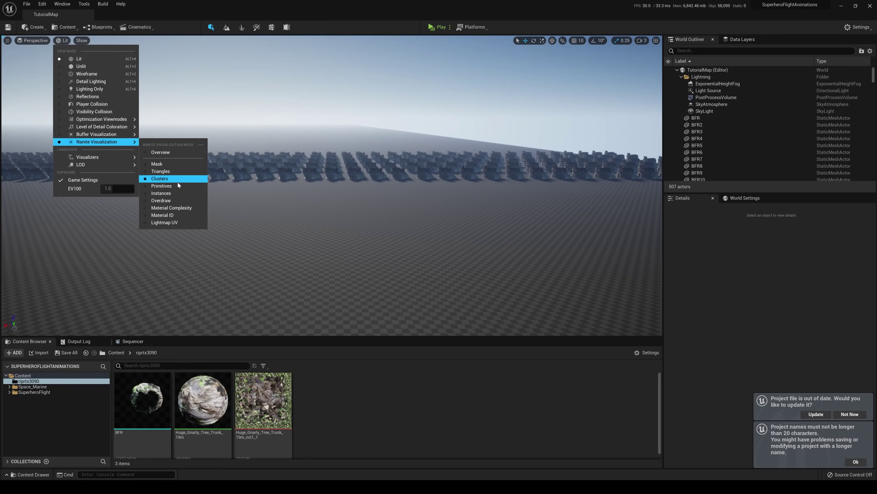
click(160, 171)
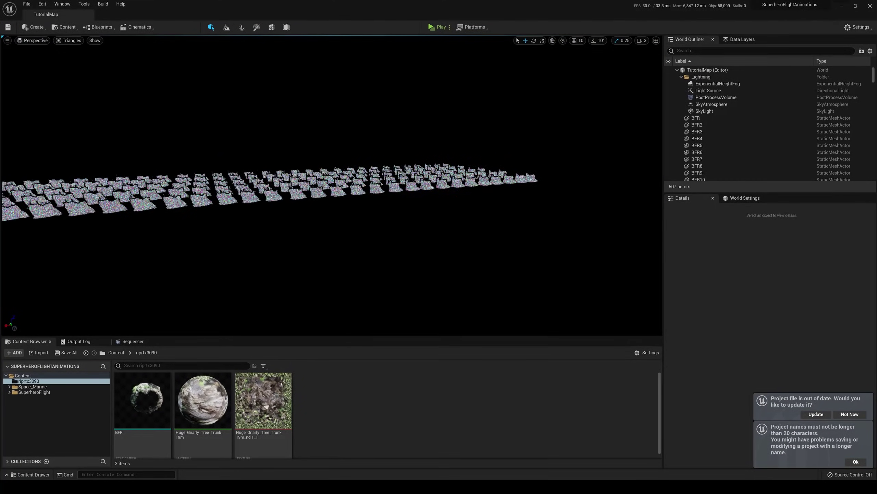
Adjust camera speed, fly close to the trunk rows, then return to Lit shading
click(642, 41)
right_drag(415, 242, 630, 12)
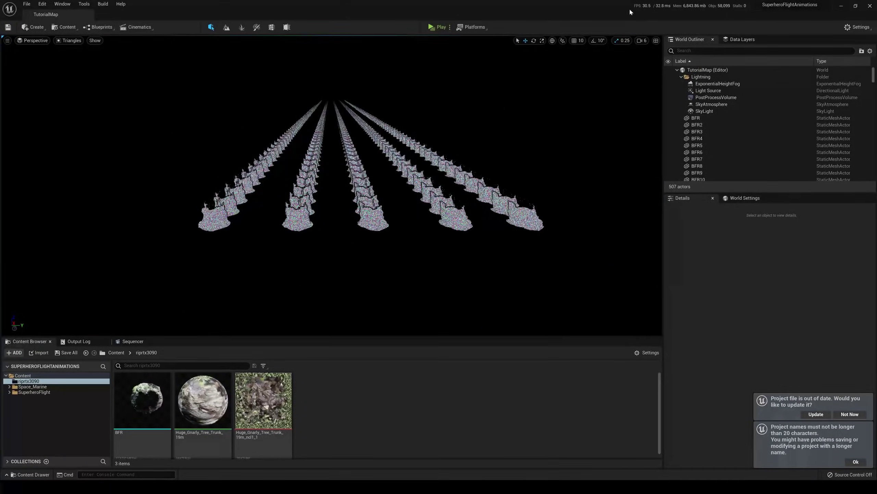
click(69, 40)
click(79, 58)
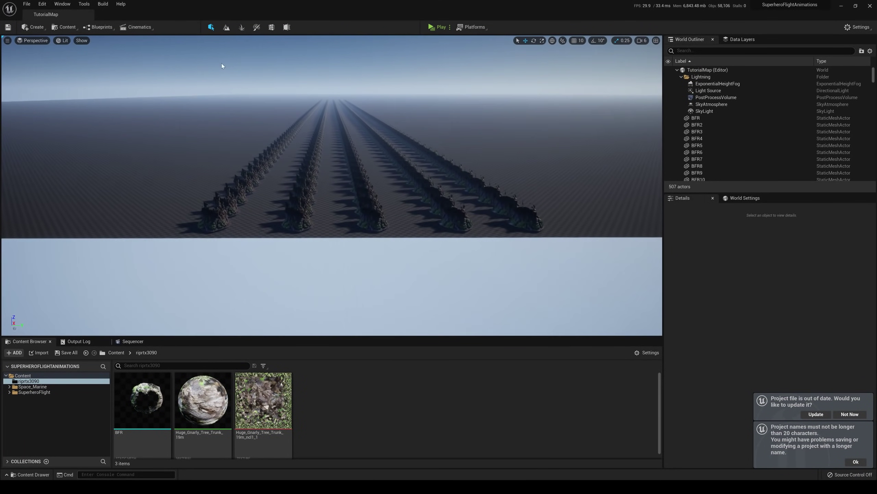
Play the level again, run the Space Marine toward the trees, and take off flying low
click(436, 27)
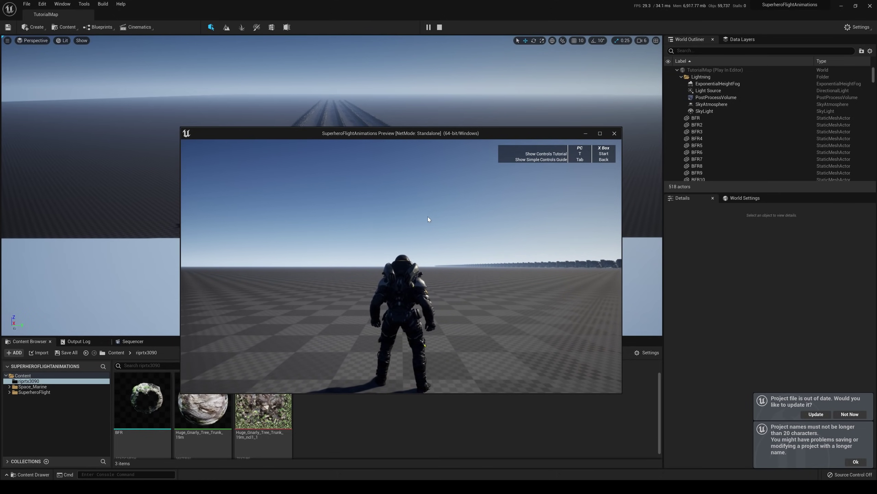
key(w)
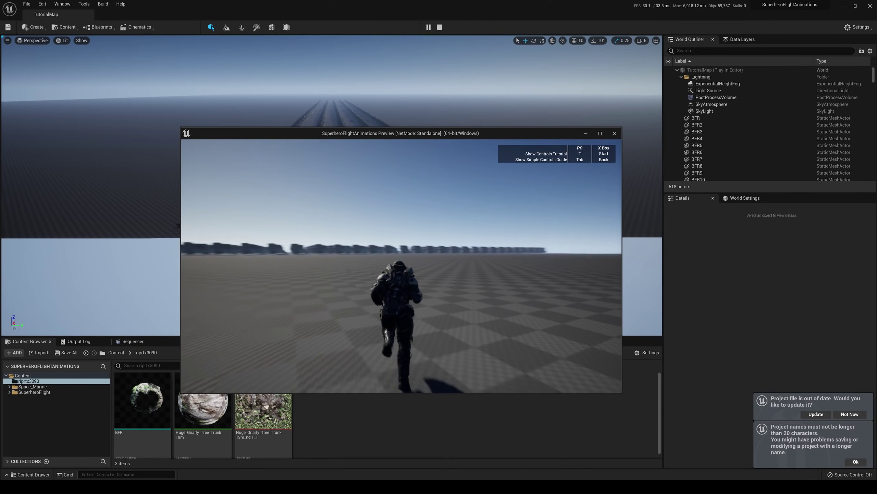
key(space)
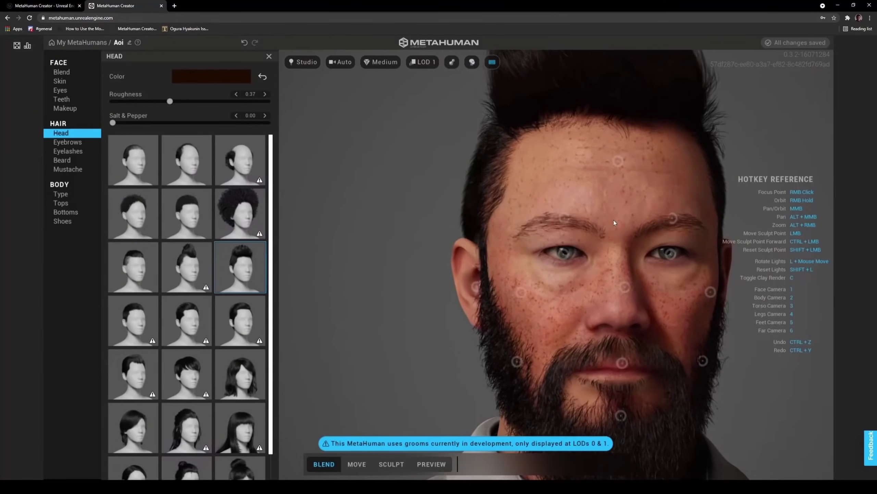
right_drag(587, 207, 541, 206)
key(1)
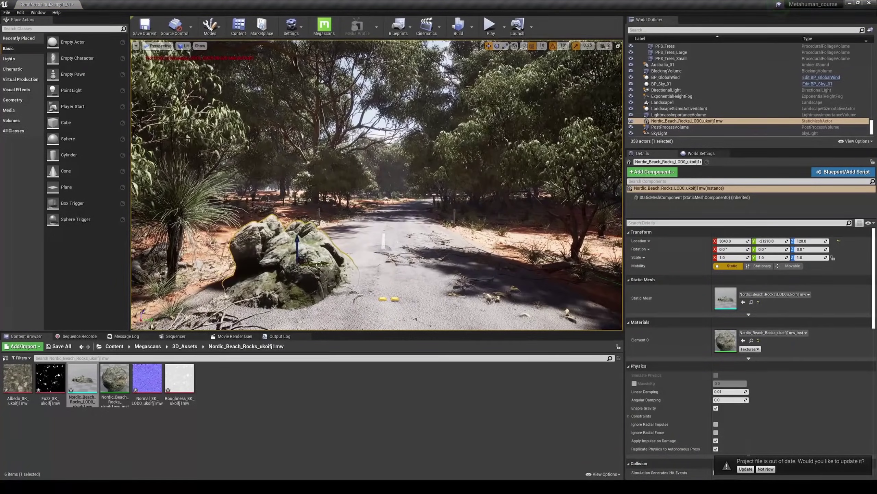
Place BP_Yuri in the outback scene, rotate it, frame the RectLight, and scrub the dance to frame 0209
right_drag(397, 207, 439, 215)
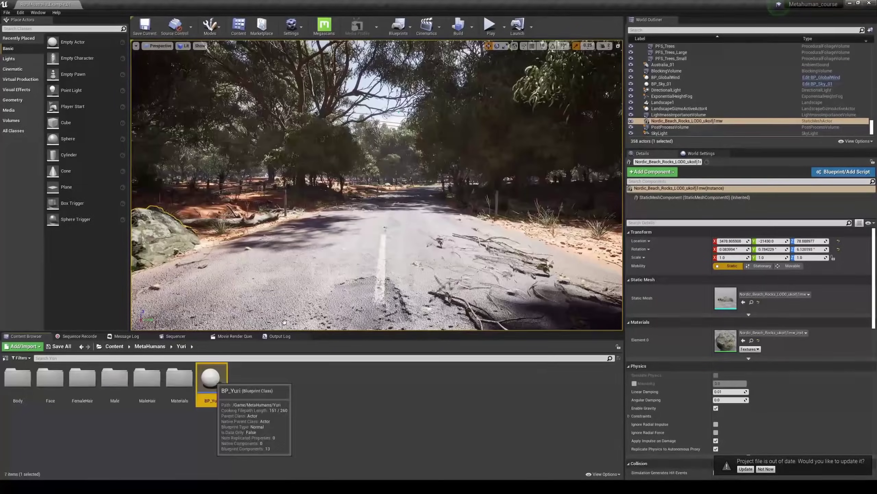
drag(212, 378, 415, 254)
key(e)
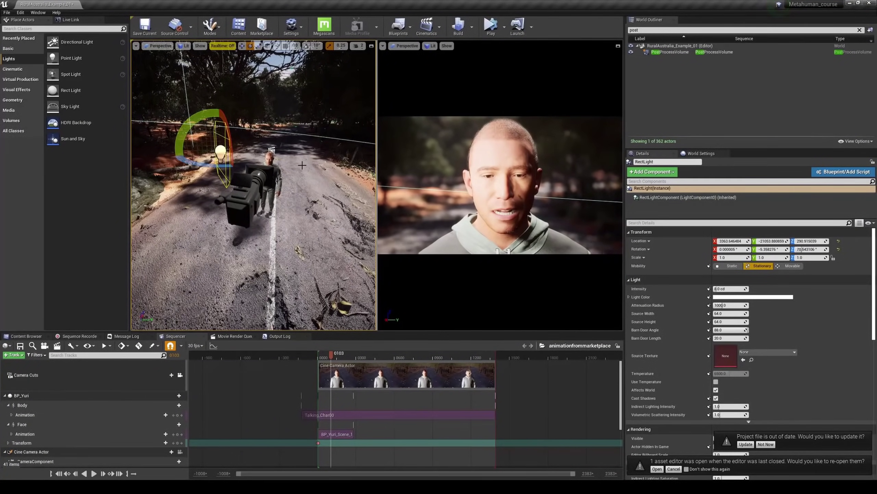
key(f)
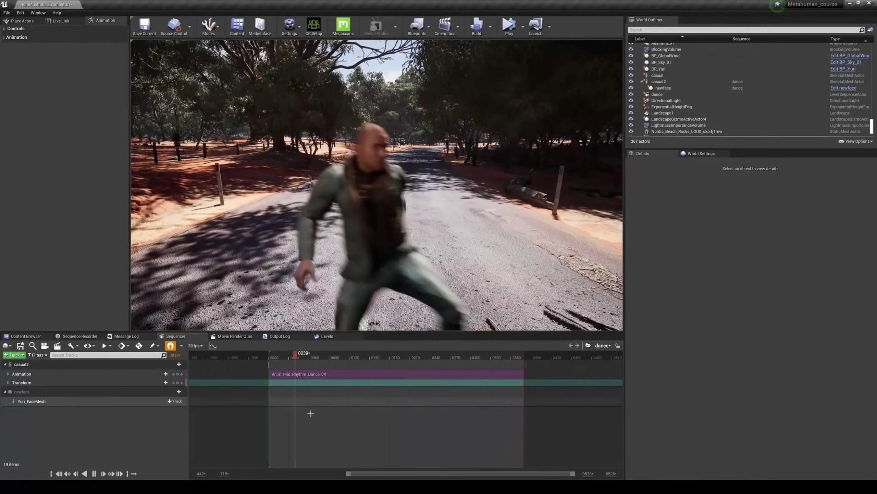
drag(295, 356, 413, 357)
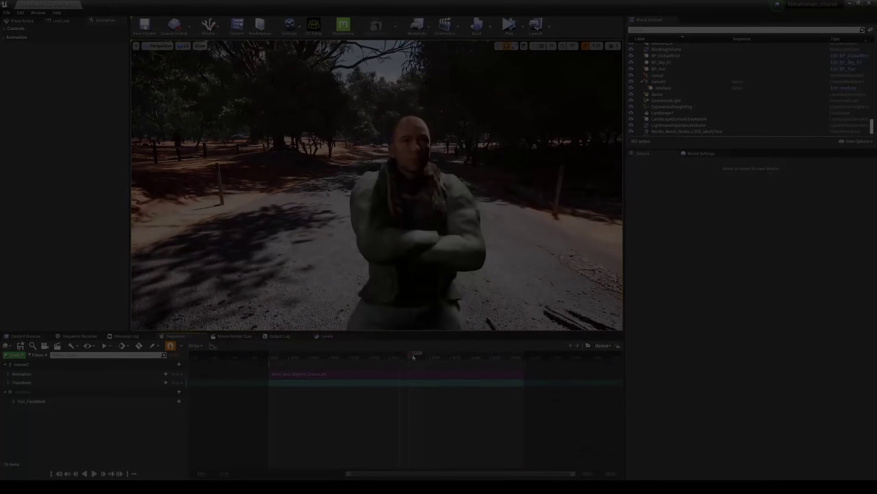